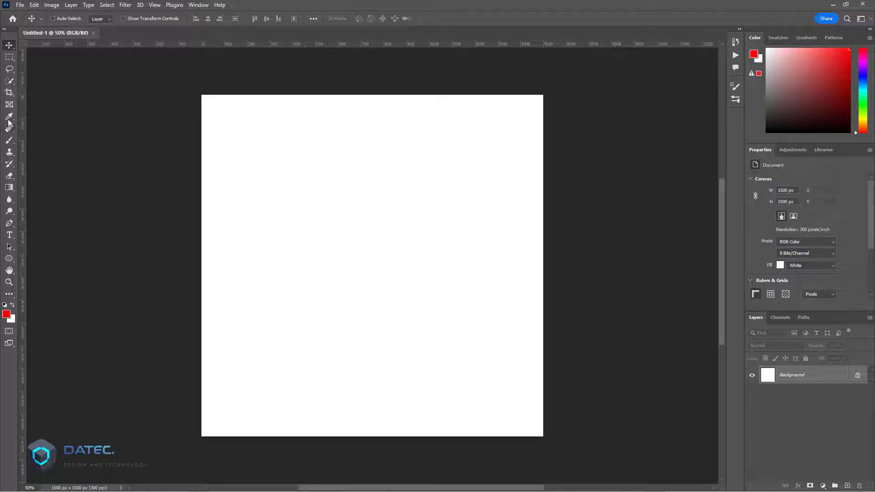
- On a new layer, fill a rectangular selection centred at about X 526, Y 643 px with the red foreground colour, and deselect
key(m)
key(ctrl+shift+alt+n)
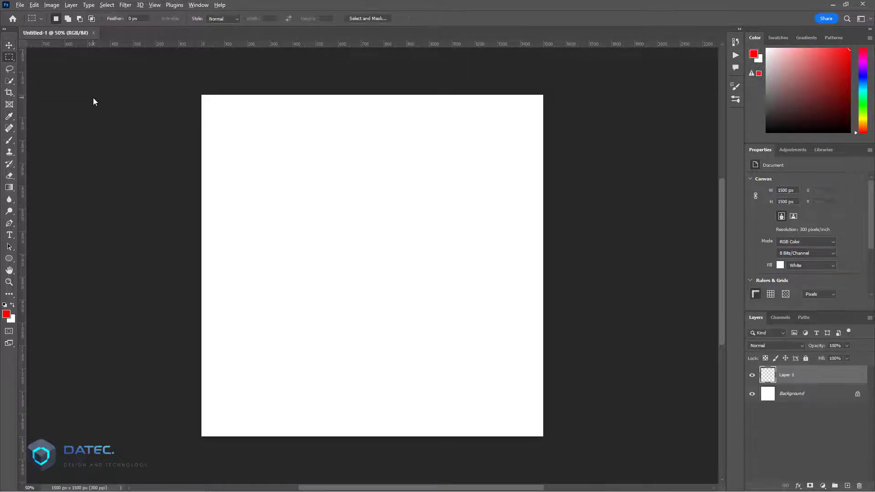
drag(289, 200, 354, 281)
key(alt+BackSpace)
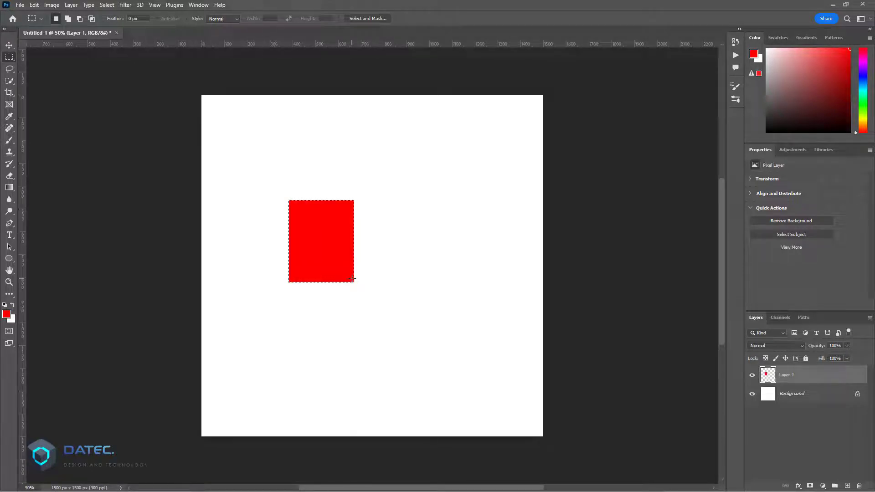
key(ctrl+d)
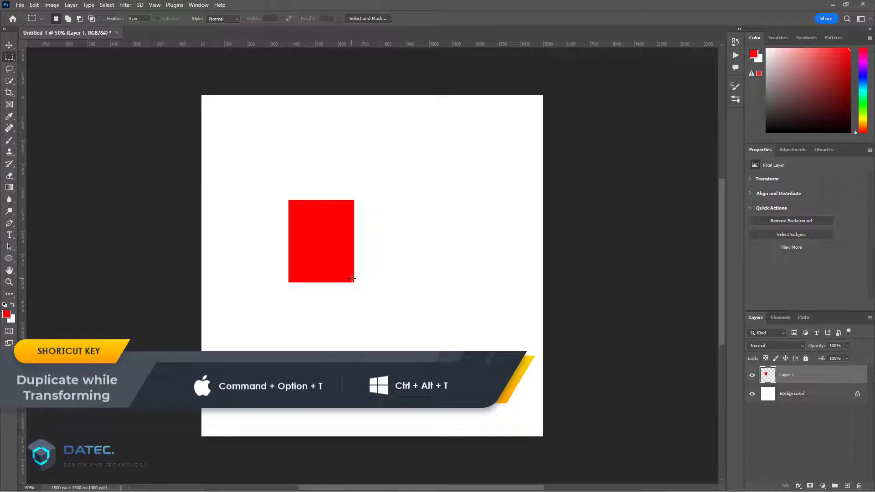
- Free-transform a duplicate of the red rectangle: scale it to about 78%, rotate it about 21° and centre it at about X 696, Y 733 px
key(ctrl+alt+t)
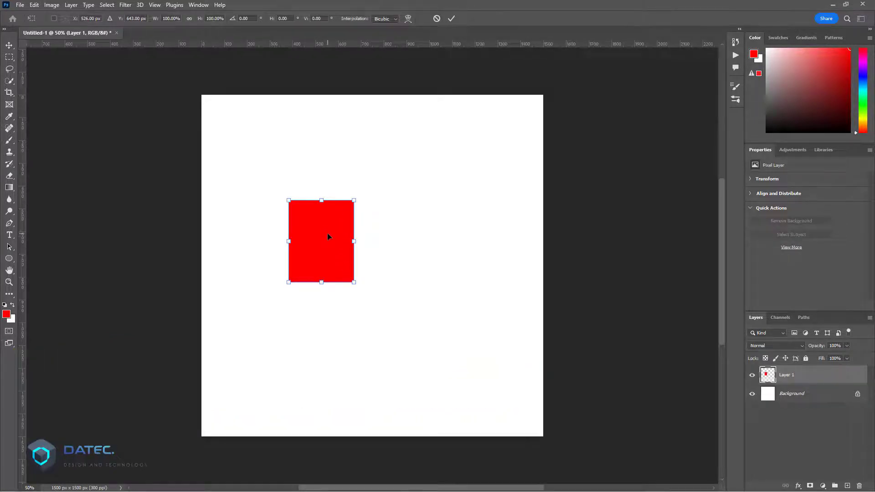
drag(328, 236, 366, 248)
drag(412, 206, 391, 238)
drag(366, 247, 377, 250)
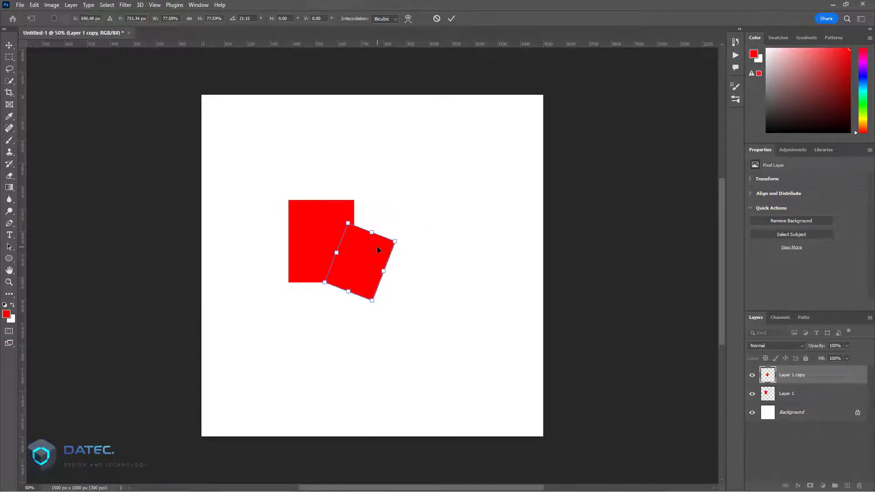
key(Return)
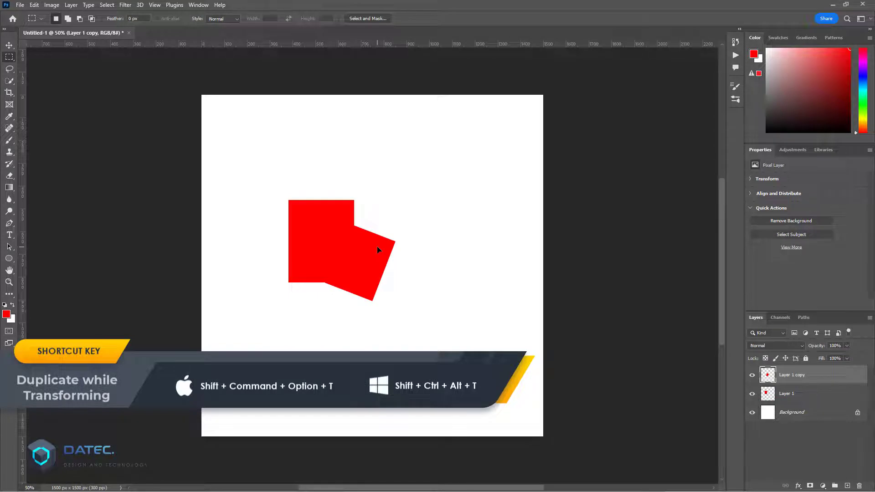
- Repeat the duplicating transformation eight times to extend the curved row of shrinking, rotated rectangles
key(shift+ctrl+alt+t)
key(shift+ctrl+alt+t)
key(shift+ctrl+alt+t)
key(shift+ctrl+alt+t)
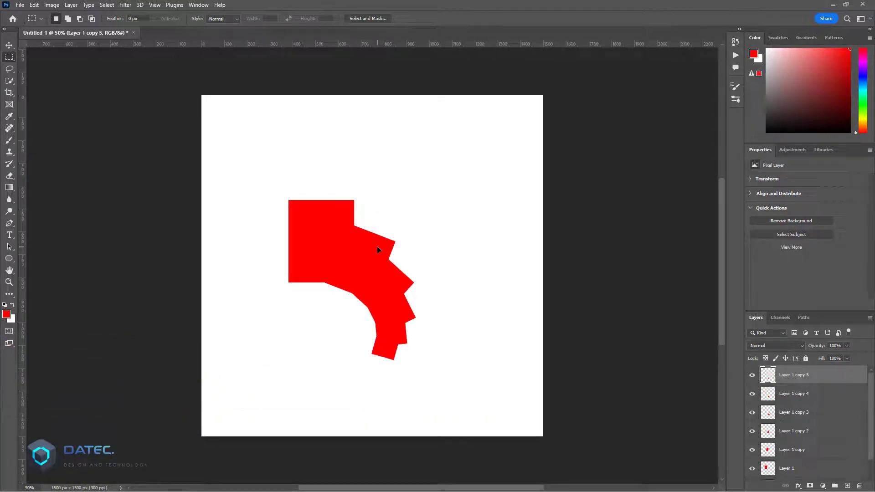
key(shift+ctrl+alt+t)
key(shift+ctrl+alt+t)
key(shift+ctrl+alt+t)
key(shift+ctrl+alt+t)
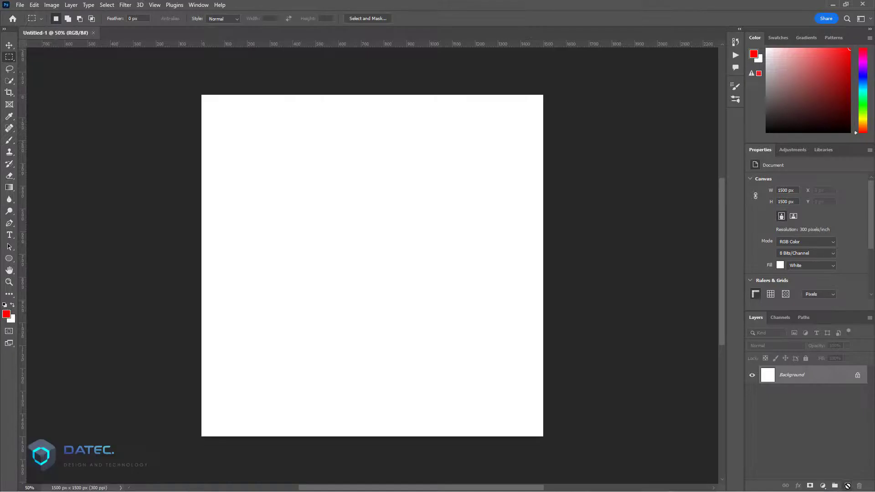
- Make a red rectangle of about 400 × 378 px on a new layer in the canvas's upper-left area and convert it to a smart object
click(848, 486)
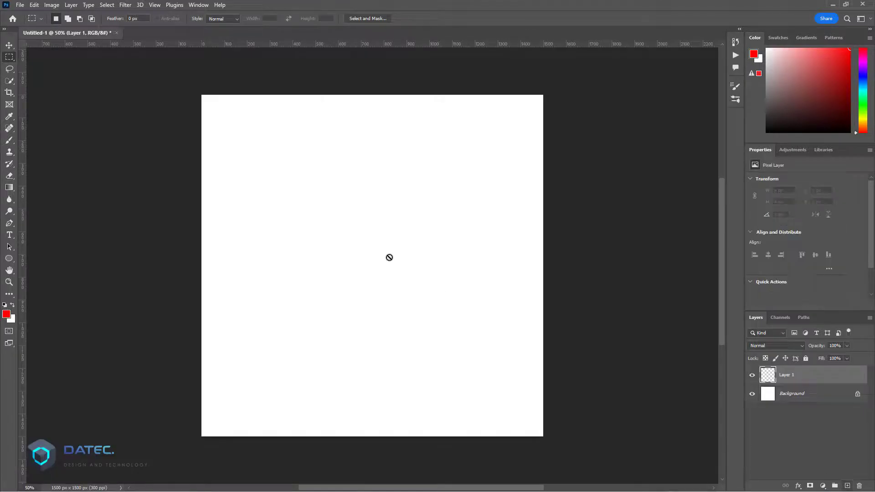
drag(259, 155, 351, 242)
key(alt+BackSpace)
key(ctrl+d)
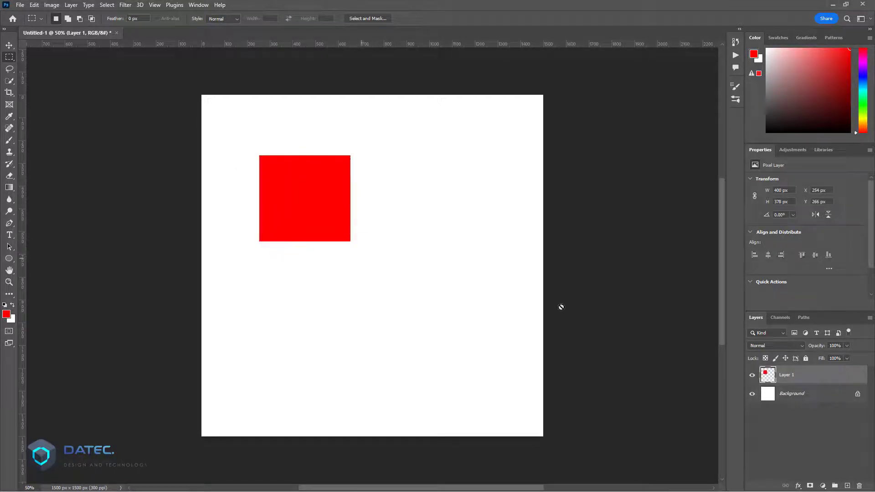
right_click(808, 378)
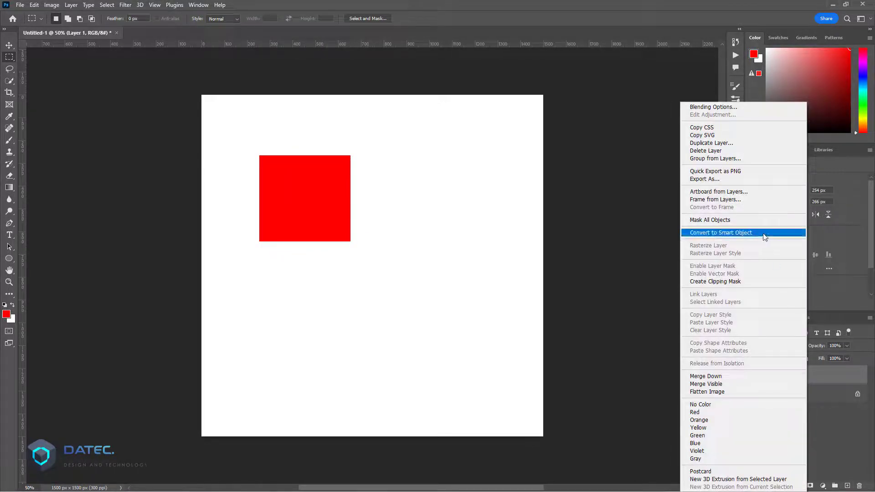
click(750, 234)
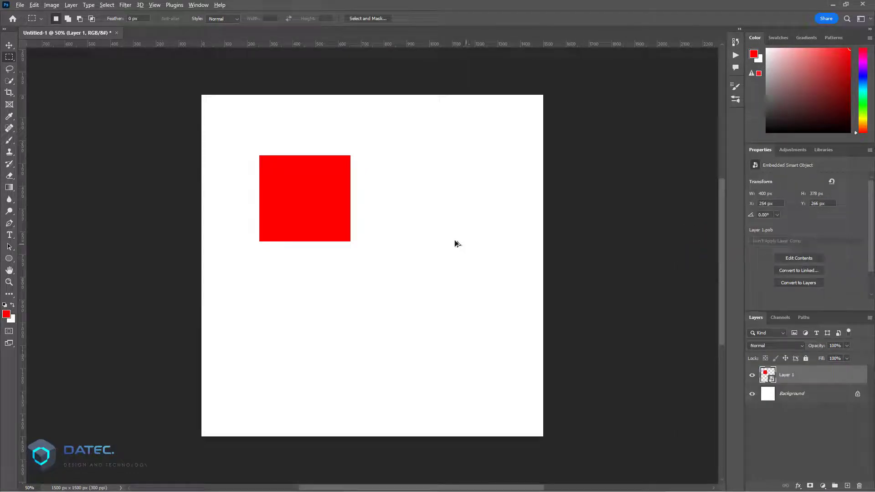
- Try moving, shrinking and rotating the smart object by about 29° with Free Transform, and undo the transformation
key(ctrl+t)
drag(330, 193, 352, 218)
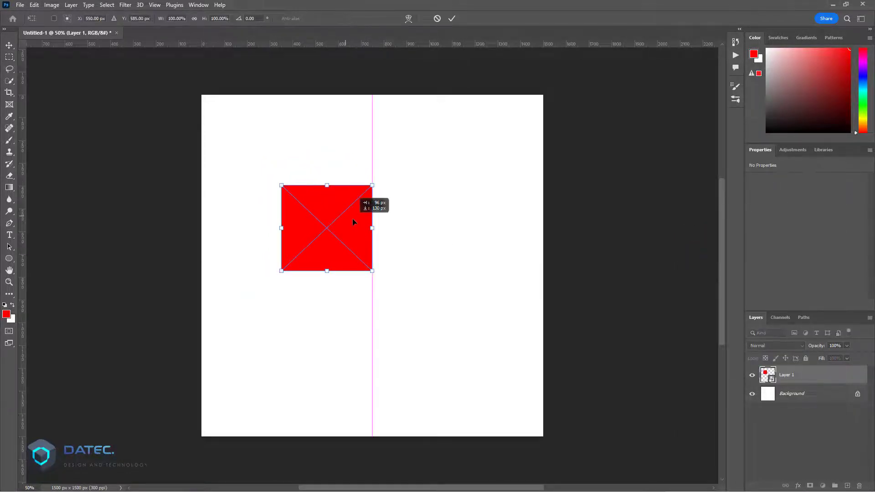
drag(371, 185, 359, 226)
key(Return)
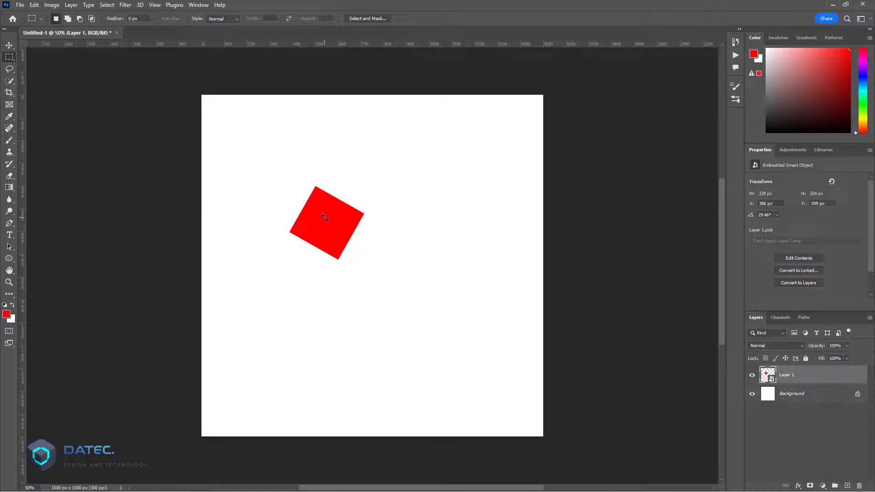
key(ctrl+z)
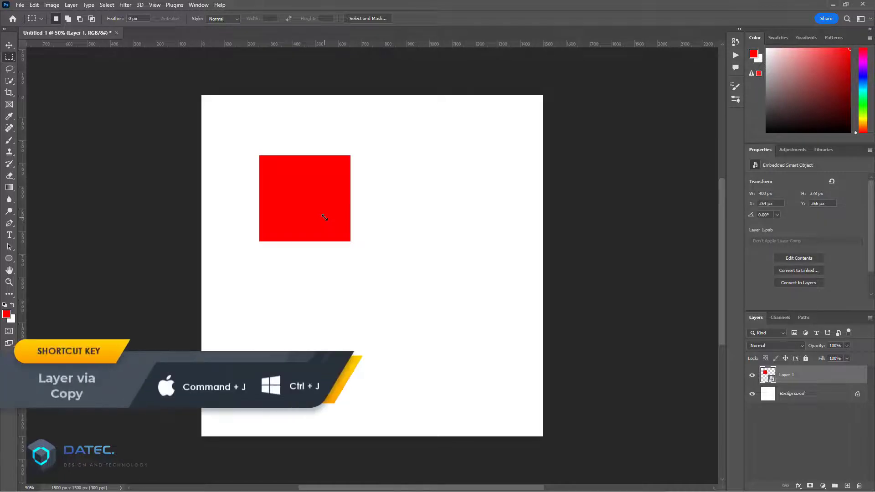
- Duplicate the smart object with Layer Via Copy and rasterize the copy
key(ctrl+j)
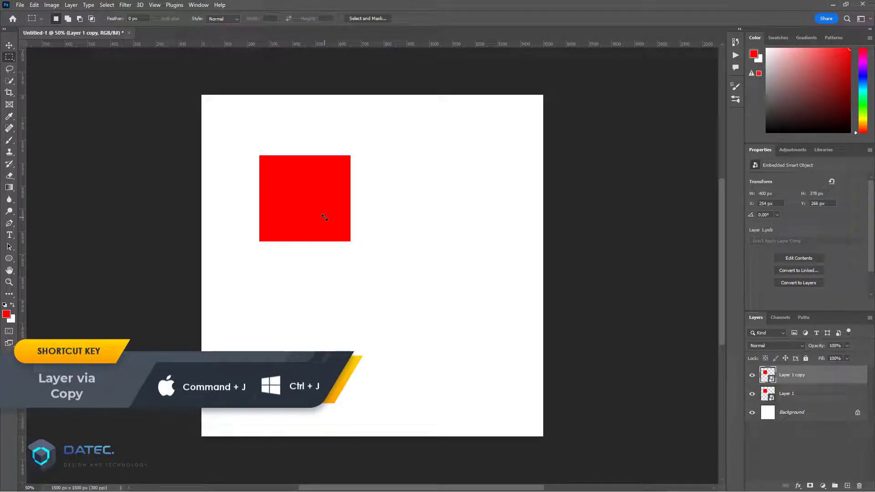
click(70, 5)
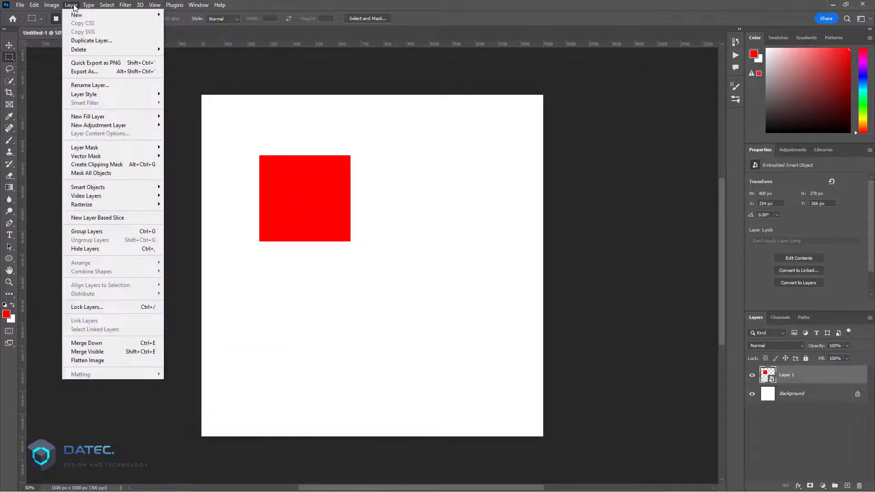
mouse_move(114, 16)
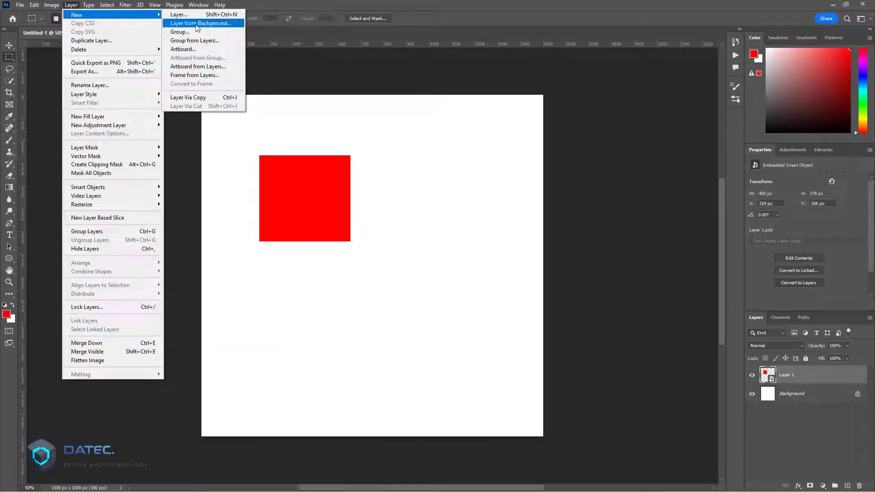
click(212, 100)
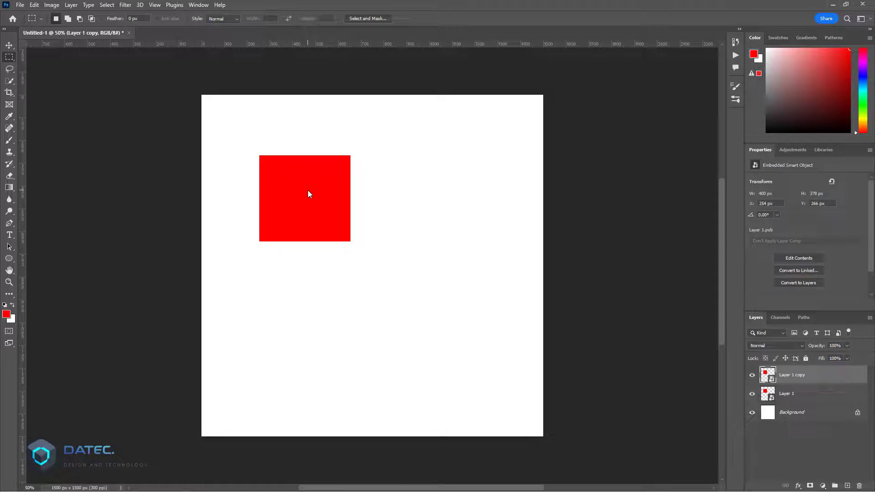
right_click(804, 379)
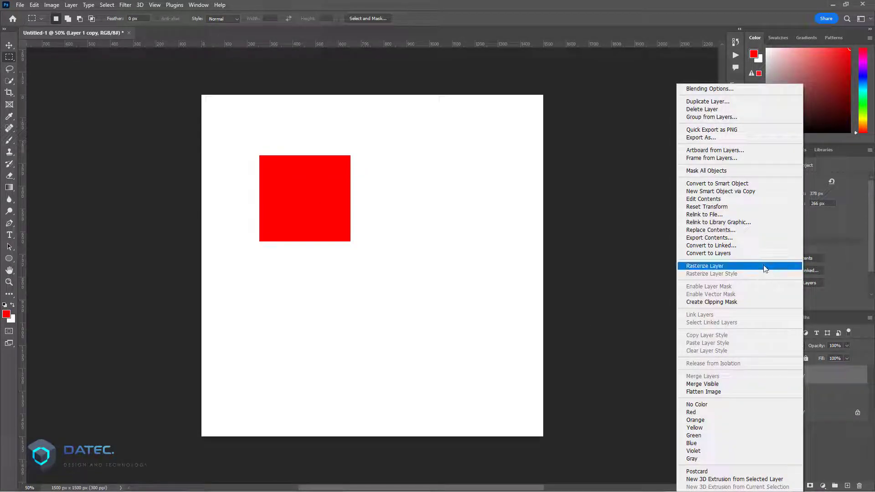
click(739, 268)
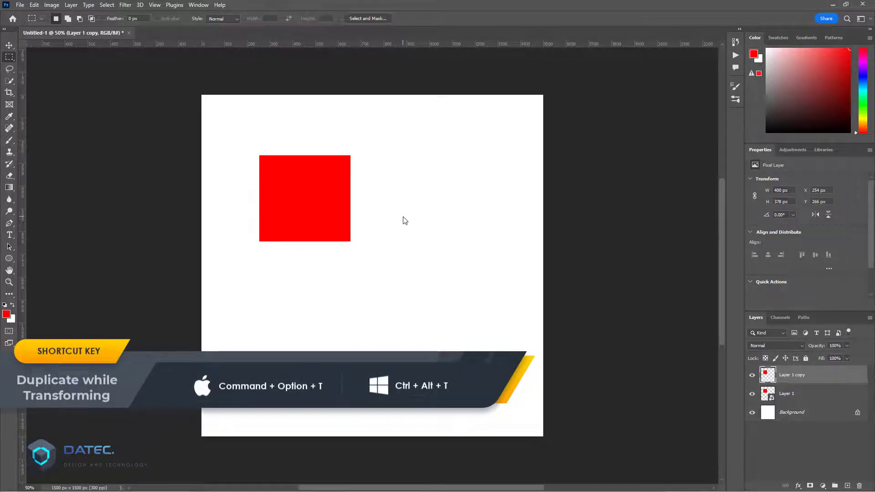
- Free-transform a duplicate of the rasterized square: shrink it, rotate it about 30° and place it against the original's right edge
key(ctrl+alt+t)
drag(352, 159, 401, 206)
key(Return)
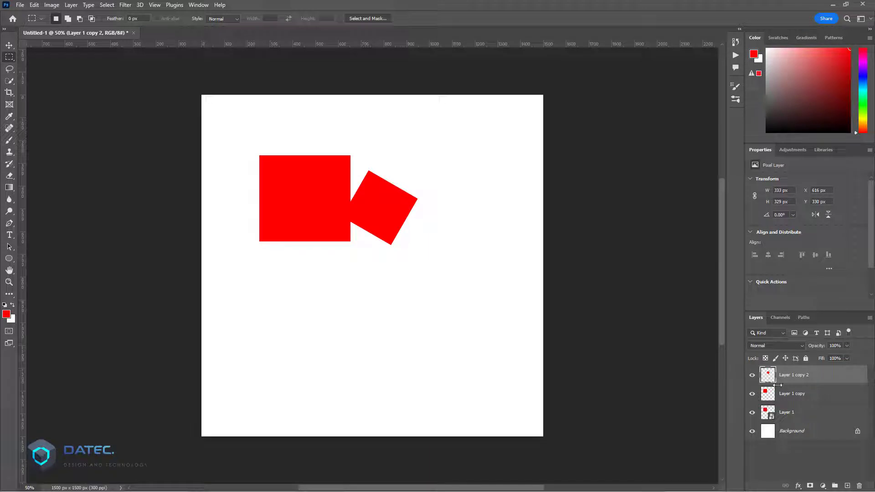
- Remove both rasterized copies, leaving only the original smart object above the background
key(ctrl+z)
key(ctrl+z)
key(ctrl+z)
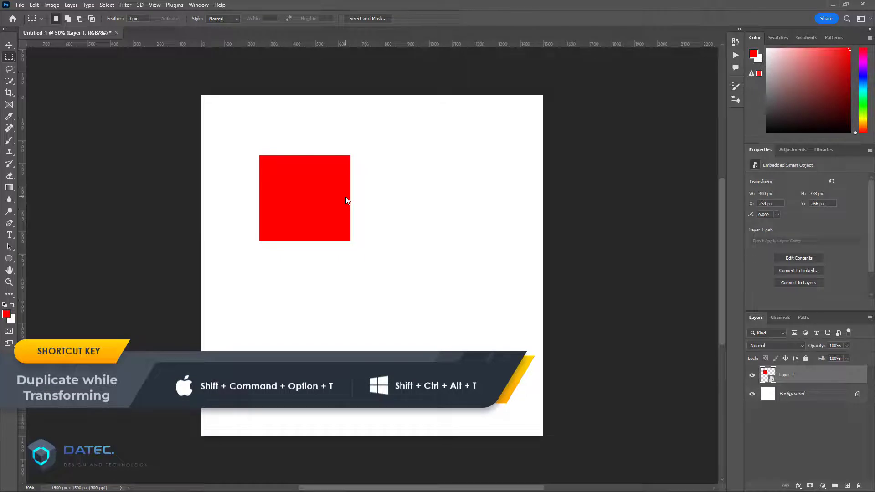
- Duplicate the smart object six times by repeating the last transformation, forming a curved row of shrinking squares
key(shift+ctrl+alt+t)
key(shift+ctrl+alt+t)
key(shift+ctrl+alt+t)
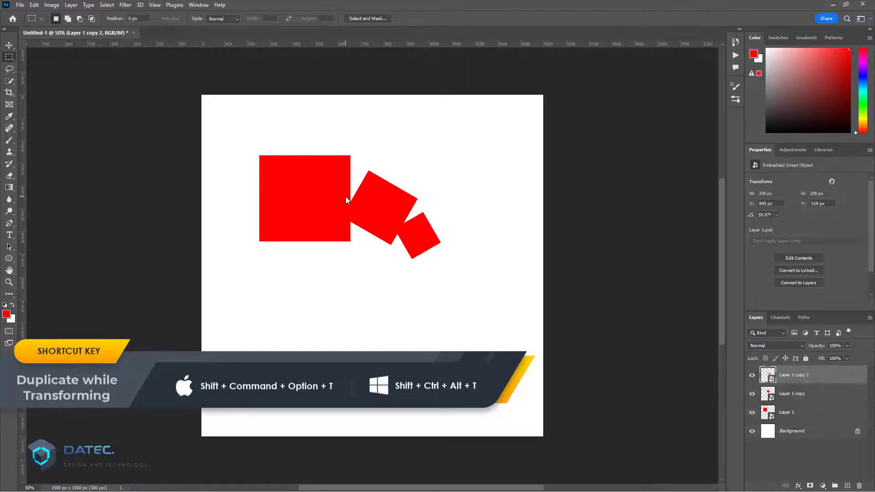
key(shift+ctrl+alt+t)
key(shift+ctrl+alt+t)
key(shift+ctrl+alt+t)
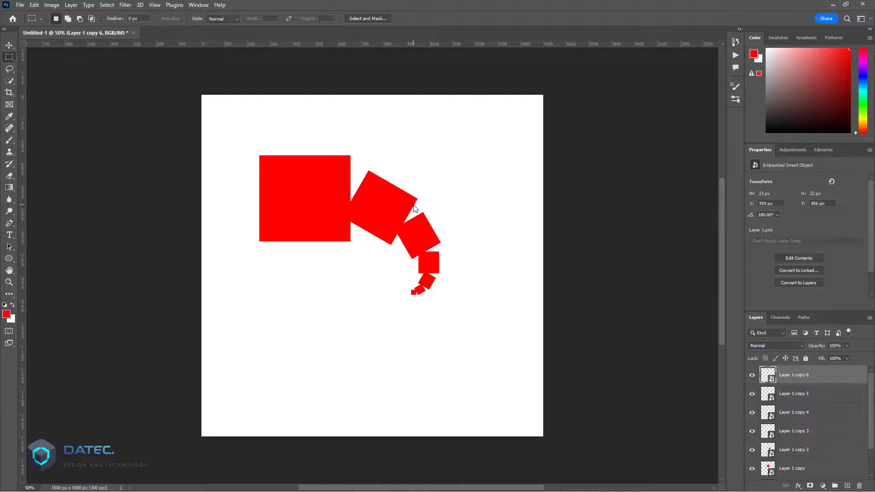
- Delete the original square and all its copies, leaving only the background layer
key(Delete)
scroll(780, 424, down, 1)
shift+click(783, 451)
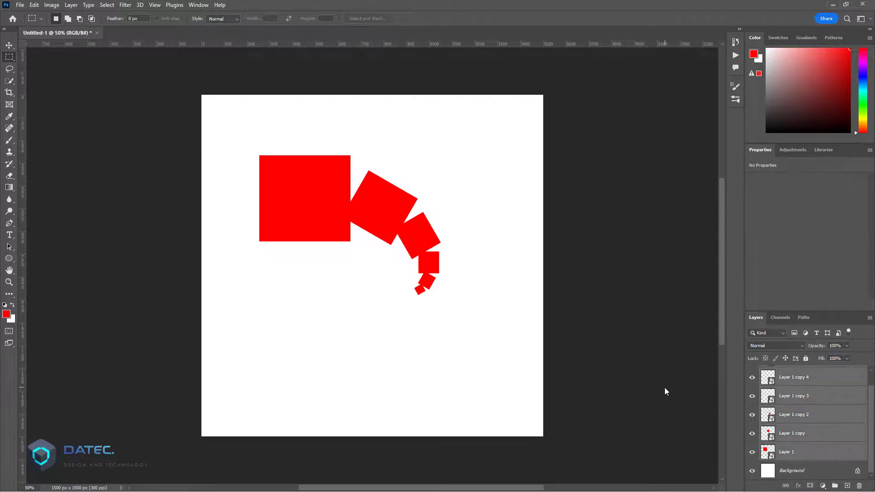
key(Delete)
- Draw a red pentagon of about 276 × 262 px in the canvas's upper-left area with the Polygon tool and round its corners
click(10, 258)
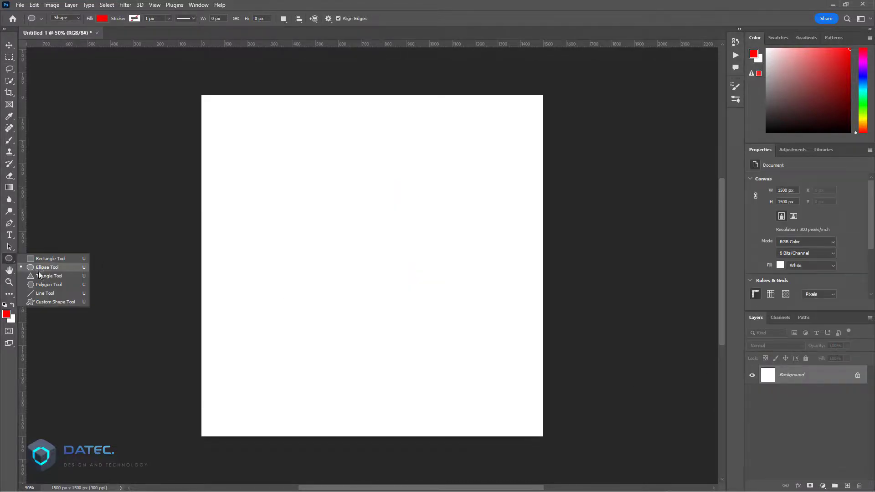
click(49, 285)
drag(264, 164, 346, 232)
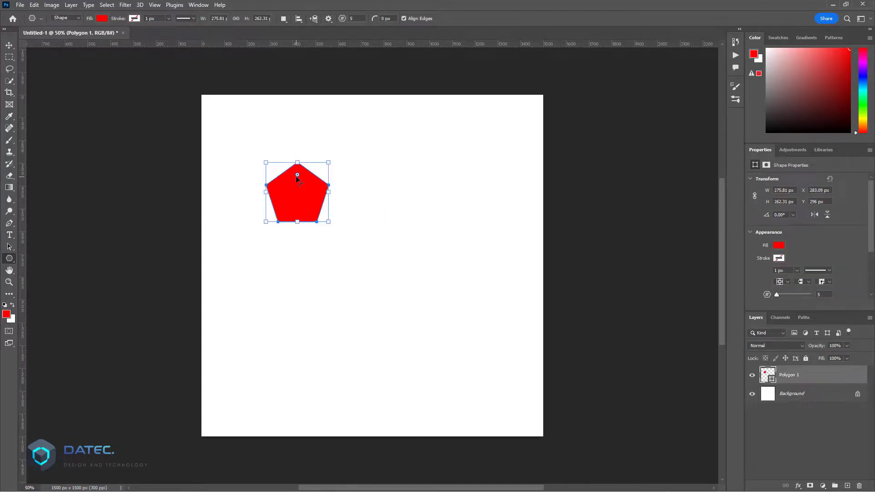
drag(296, 176, 297, 181)
- Convert the rounded pentagon layer to a smart object and switch to the Move tool
right_click(809, 373)
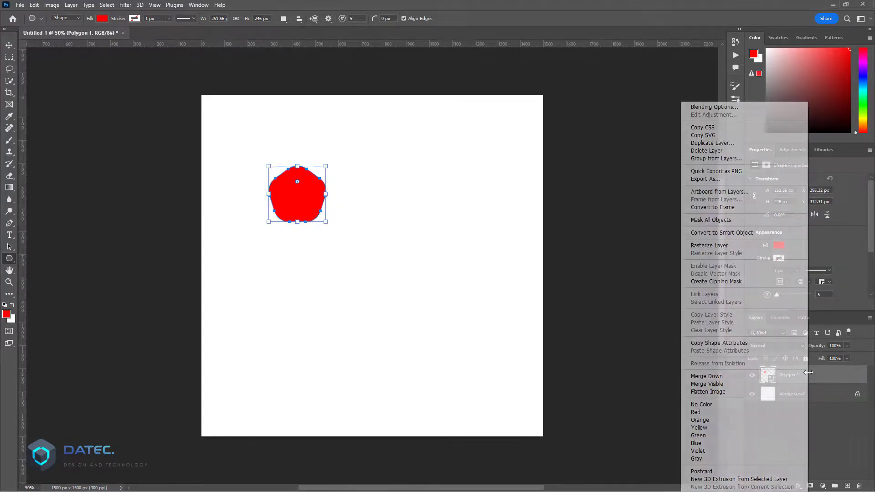
click(741, 233)
key(v)
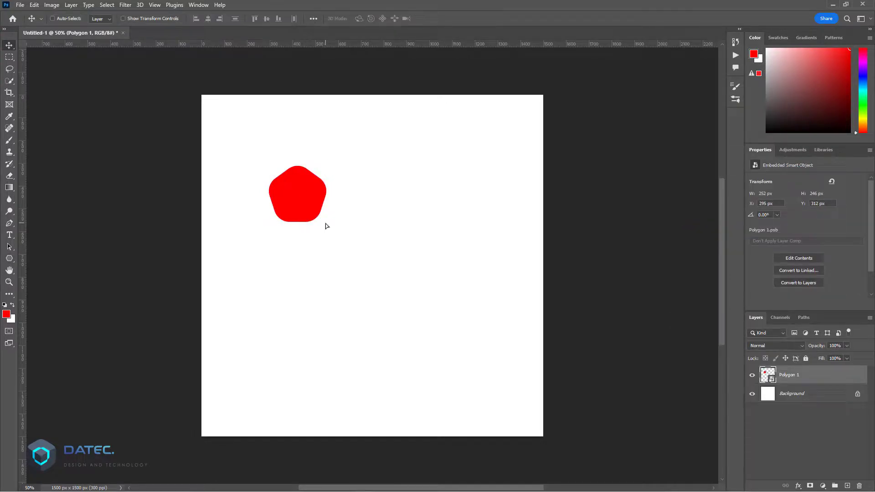
- Duplicate the pentagon smart object and rasterize the copy
key(ctrl)
key(ctrl+j)
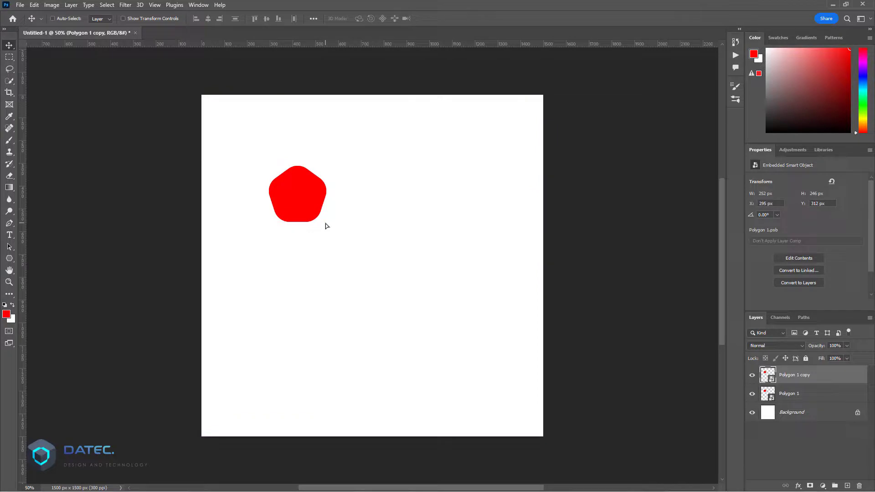
right_click(817, 379)
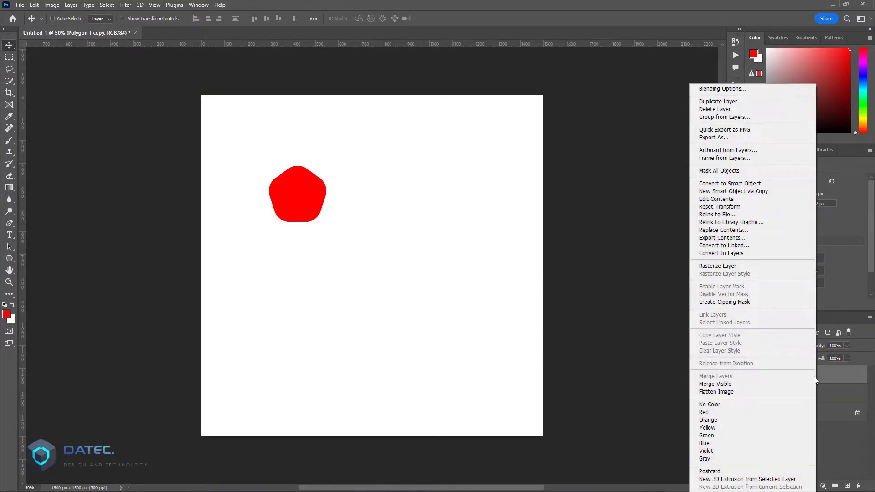
click(750, 267)
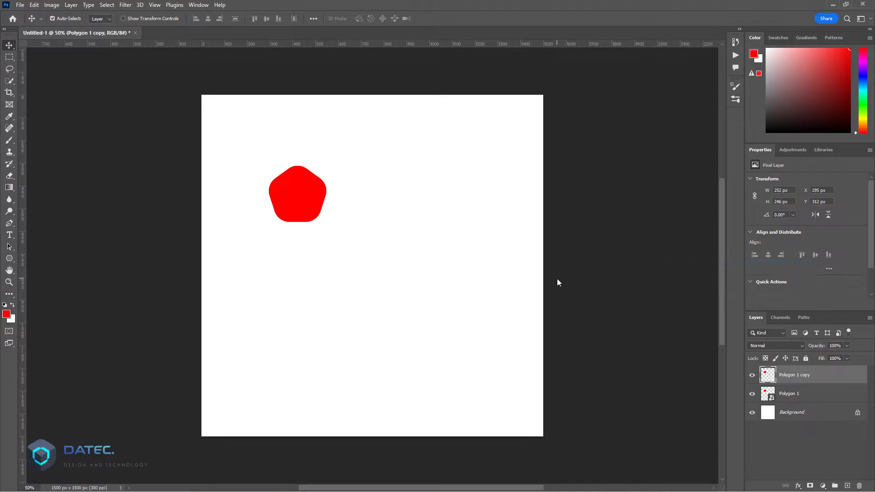
- Free-transform a duplicate of the rasterized pentagon: shrink it to about 163 × 159 px and place it below and right of the original
key(ctrl+t)
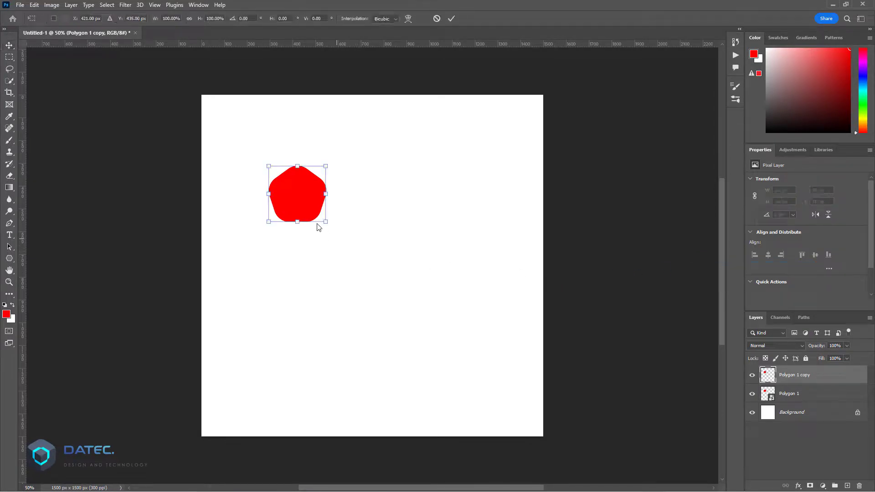
drag(315, 193, 357, 228)
key(Return)
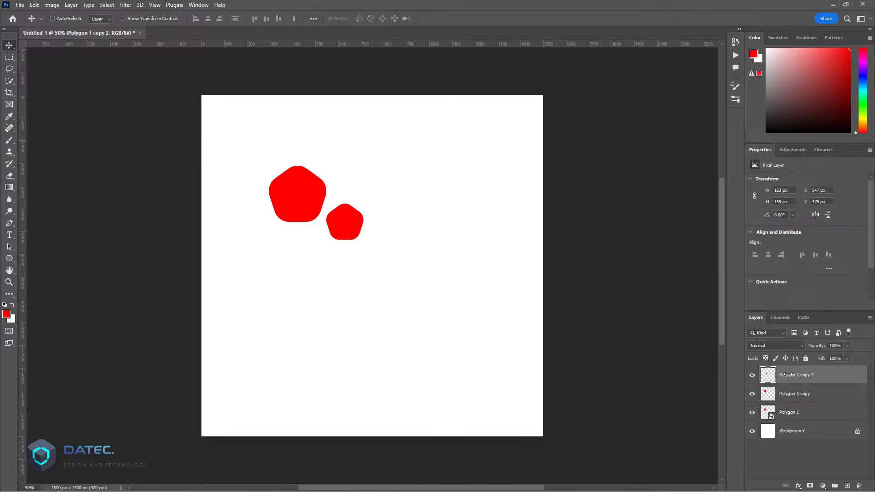
- Delete both rasterized pentagon copies, keeping the pentagon smart object
key(Delete)
key(Delete)
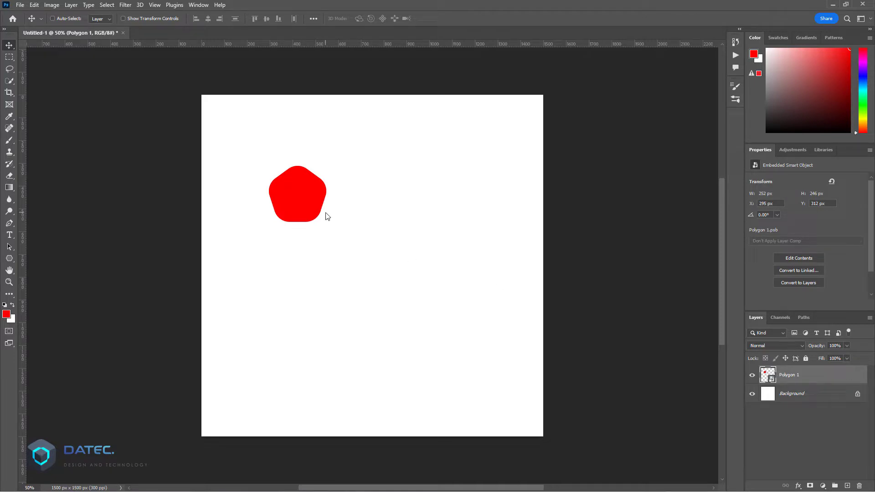
- Duplicate the pentagon smart object seven times by repeating the last transformation, forming a diagonal row of shrinking pentagons
key(ctrl)
key(ctrl+alt+shift+t)
key(ctrl+alt+shift+t)
key(ctrl+alt+shift+t)
key(ctrl+alt+shift+t)
key(ctrl+alt+shift+t)
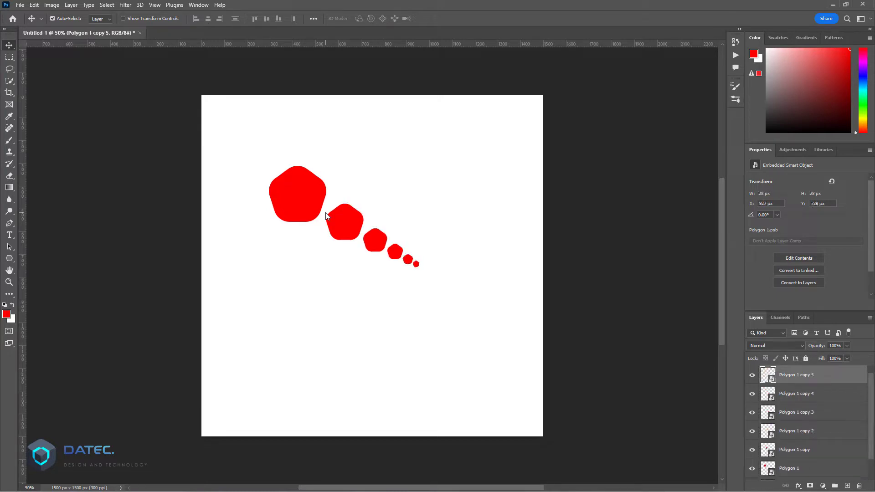
key(ctrl+alt+shift+t)
key(ctrl+alt+shift+t)
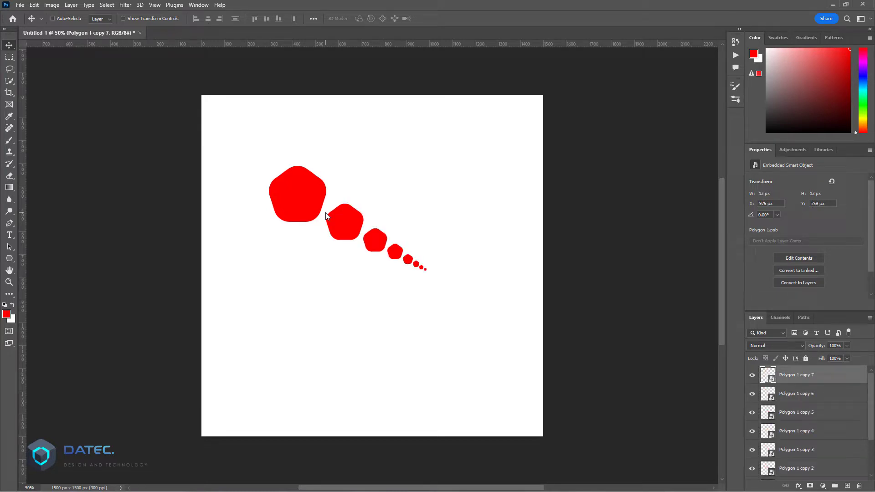